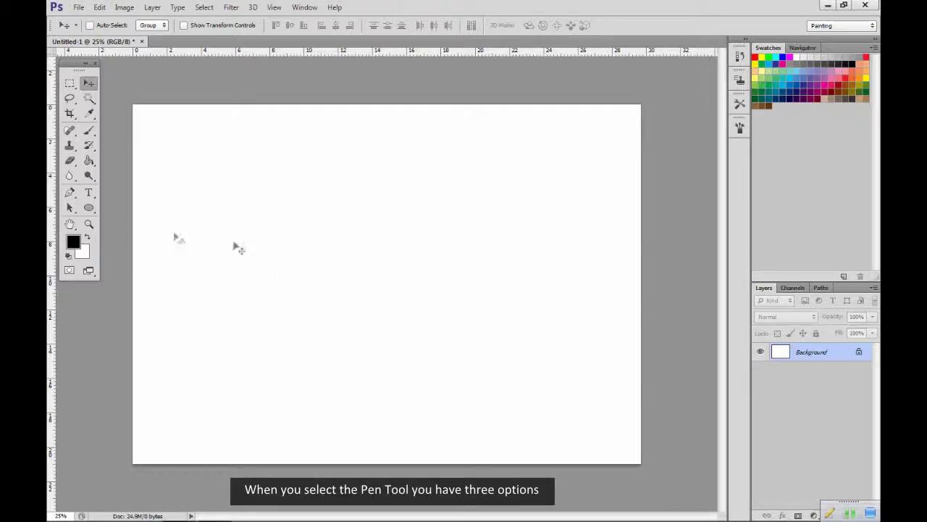
Step: Select the Pen Tool in Path mode with the Combine Shapes path operation
click(71, 192)
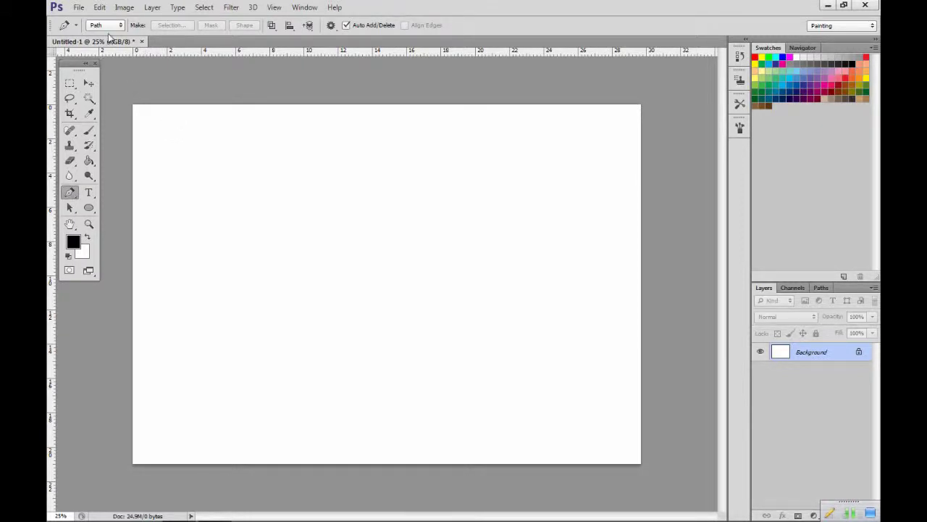
click(121, 26)
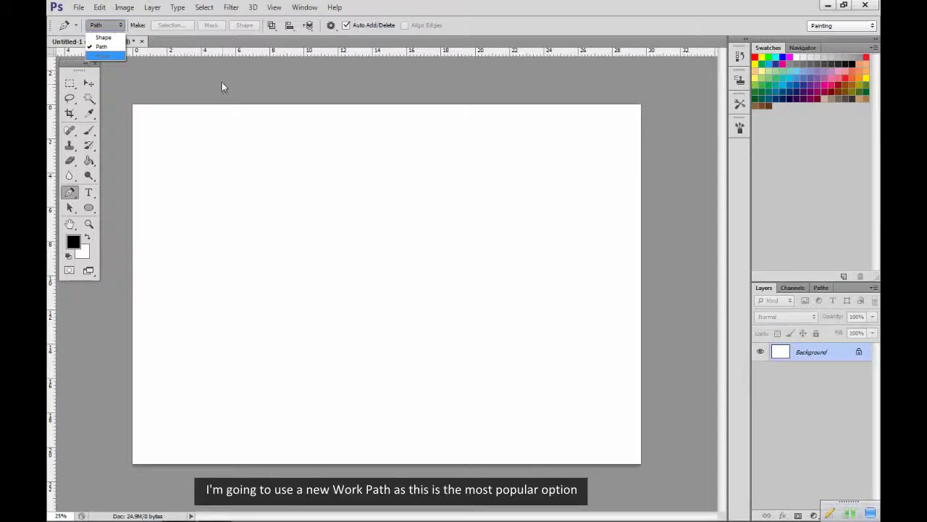
click(102, 46)
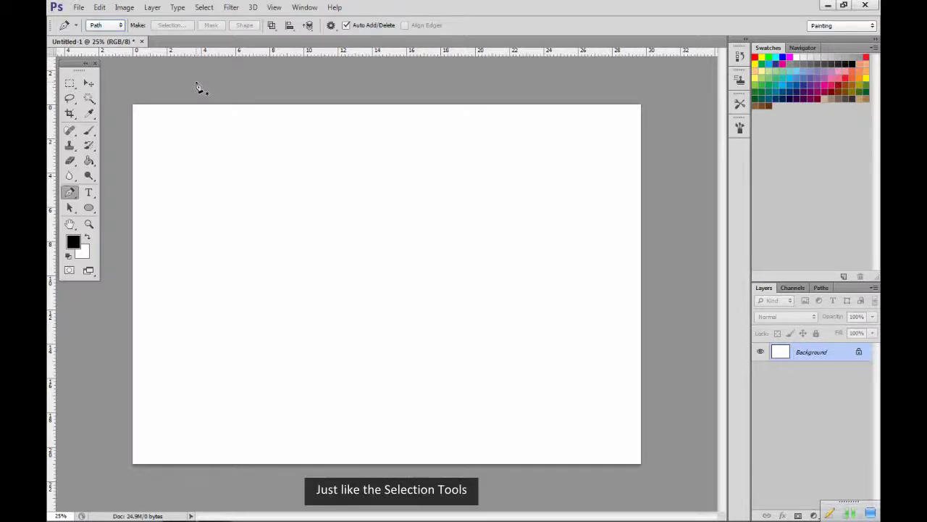
click(272, 26)
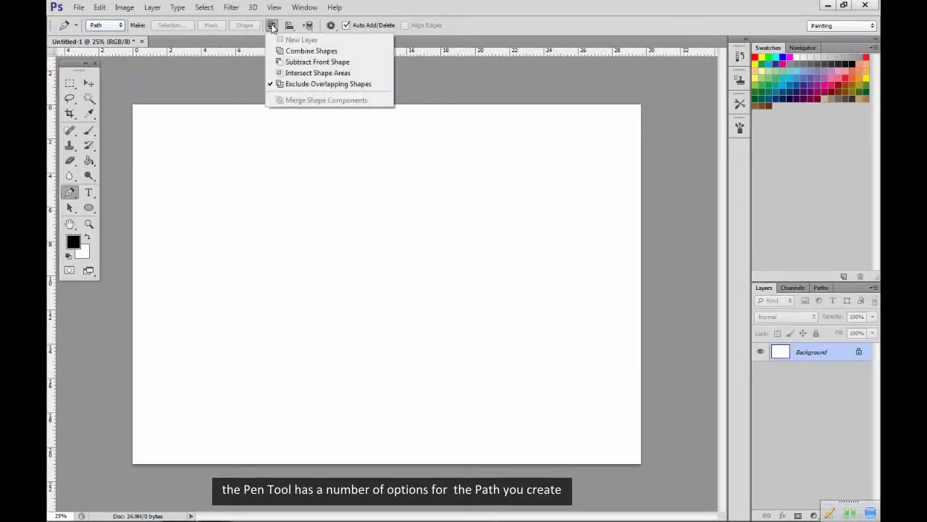
click(306, 56)
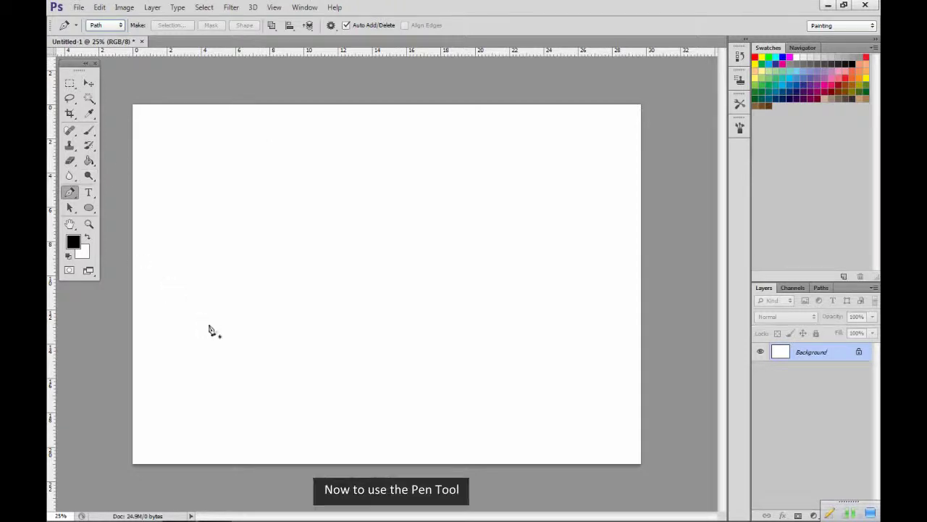
Step: Place the first five straight-sided anchors of the polygon path around the canvas centre
click(234, 368)
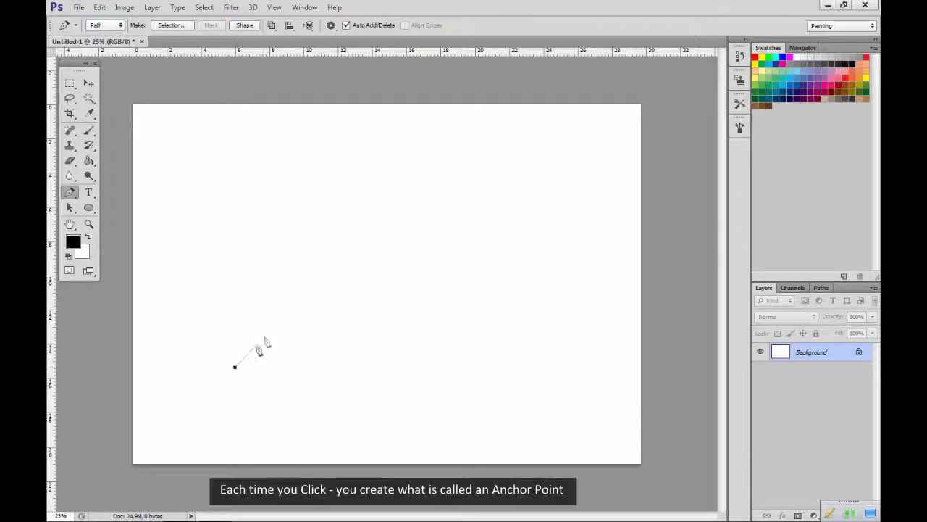
click(295, 216)
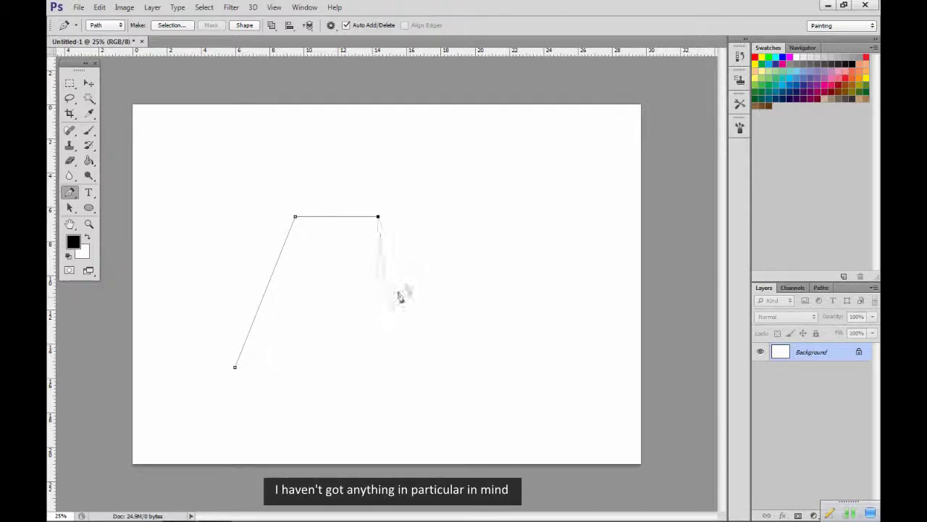
click(409, 276)
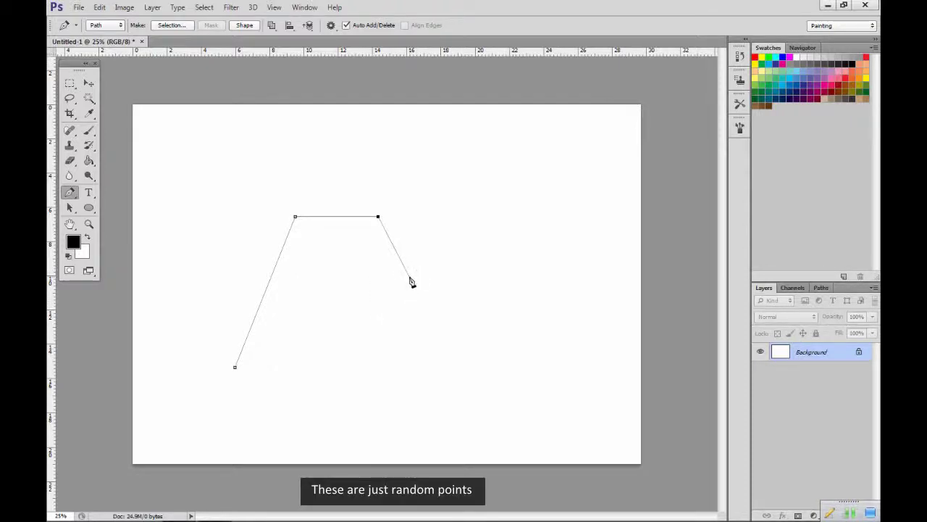
click(473, 314)
click(438, 401)
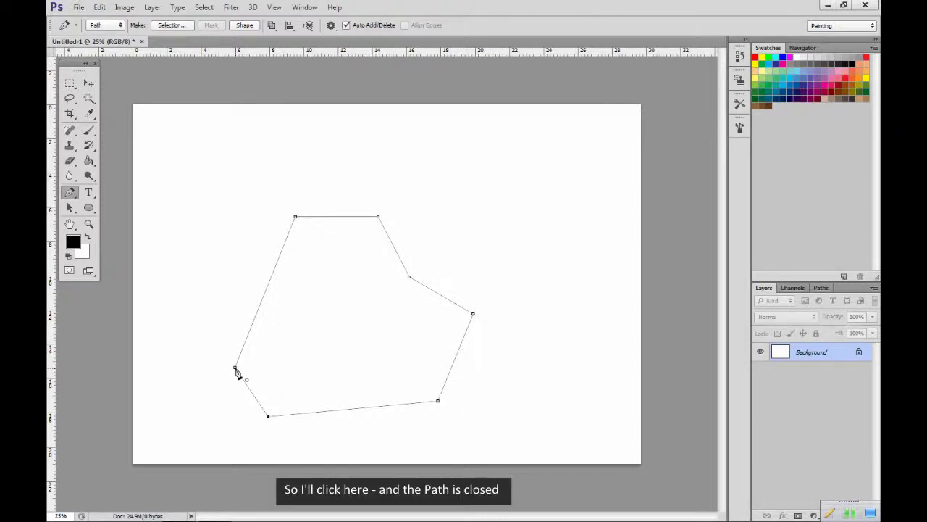
Step: Close the polygon at its first anchor, then delete the inward-bending right-side anchor
click(236, 371)
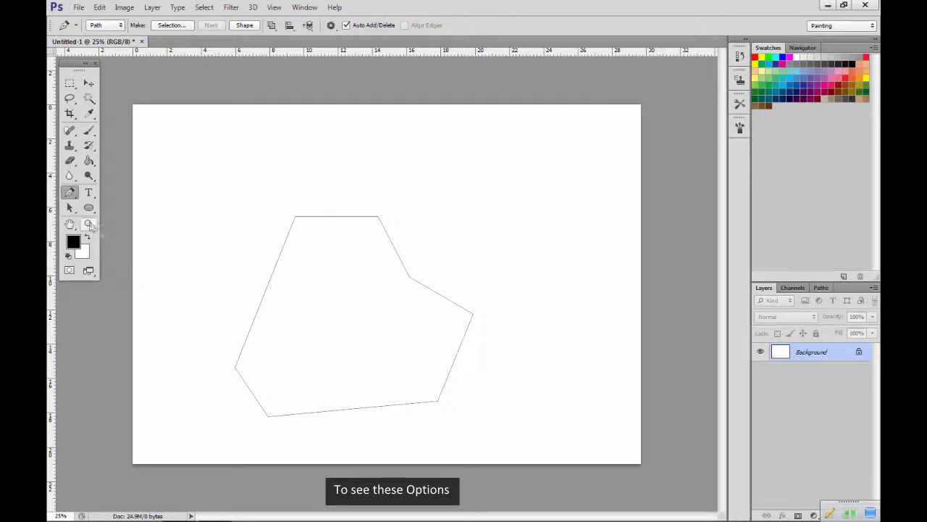
right_click(70, 193)
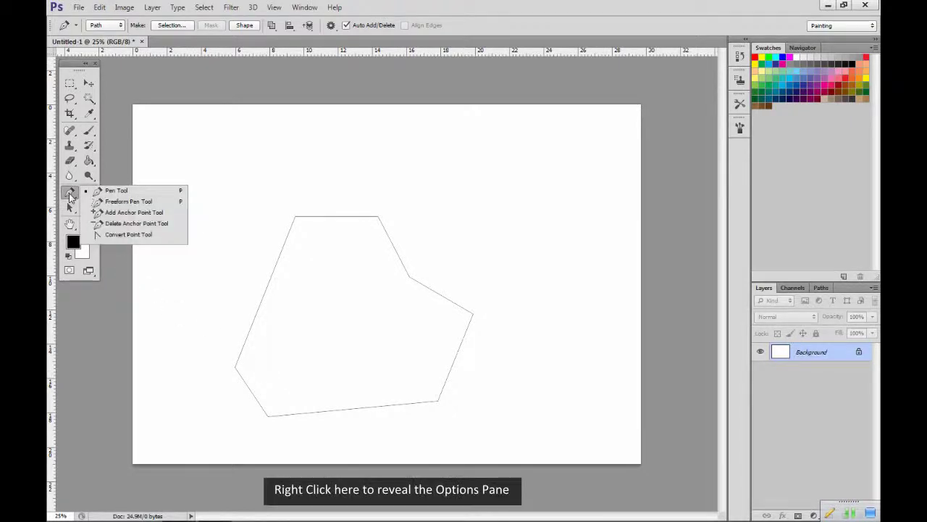
click(122, 224)
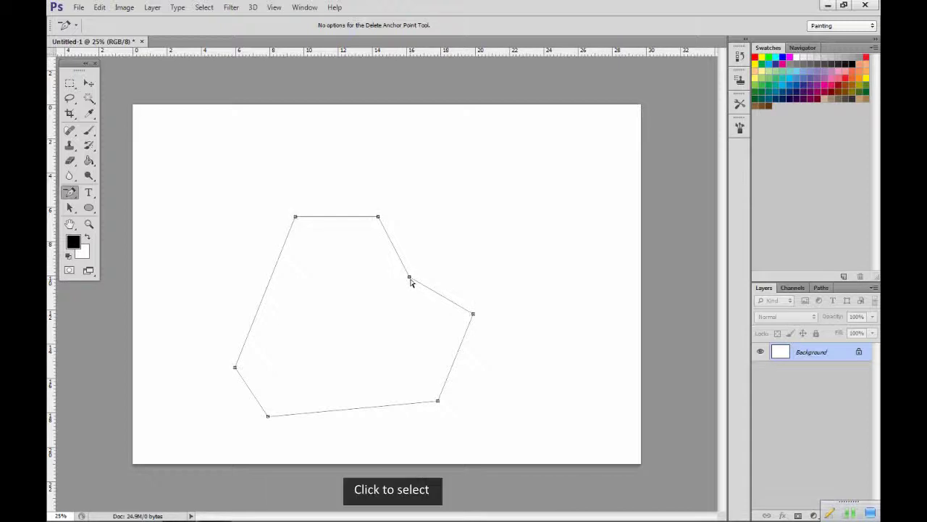
click(409, 277)
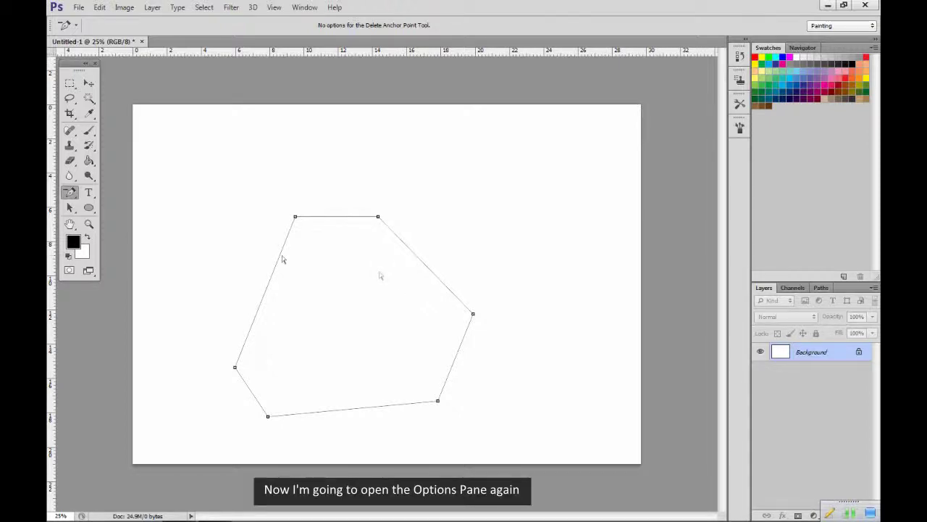
Step: Convert the bottom-left anchor into a curve point by pulling out its direction handles
click(69, 192)
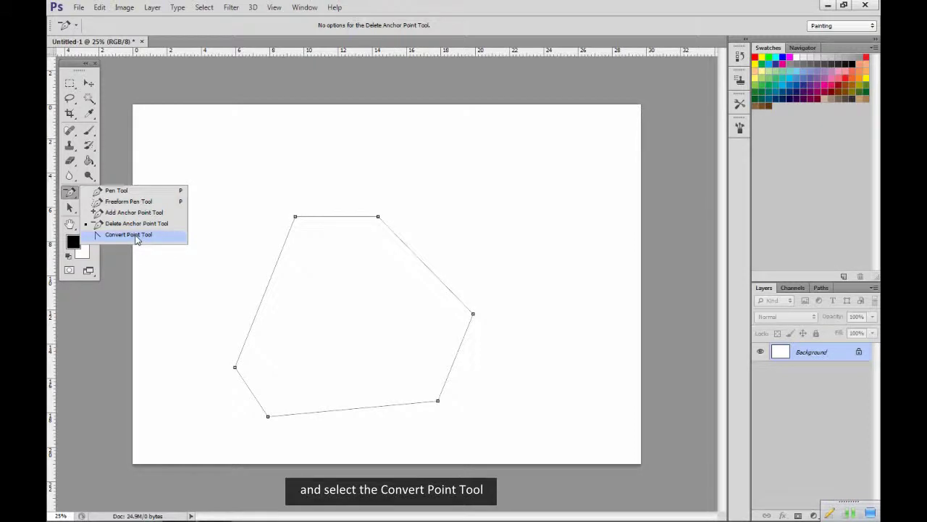
click(136, 236)
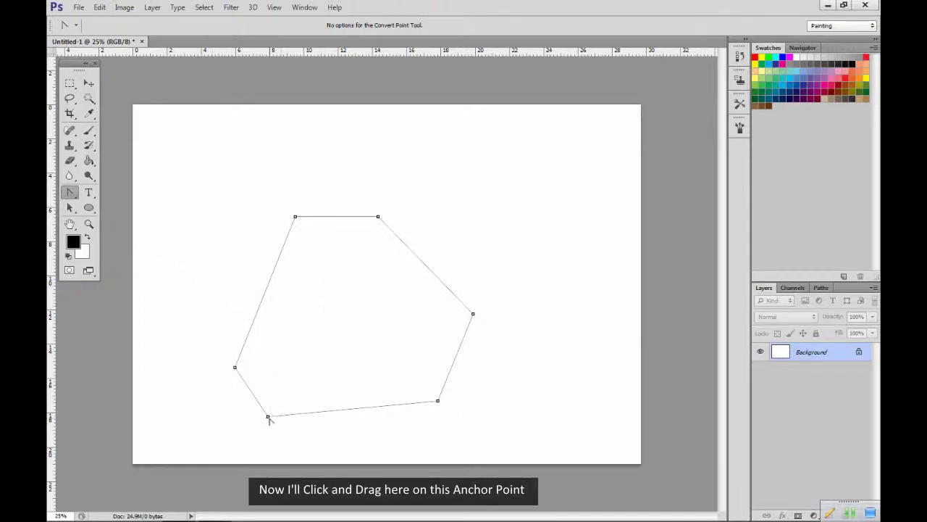
drag(268, 418, 241, 406)
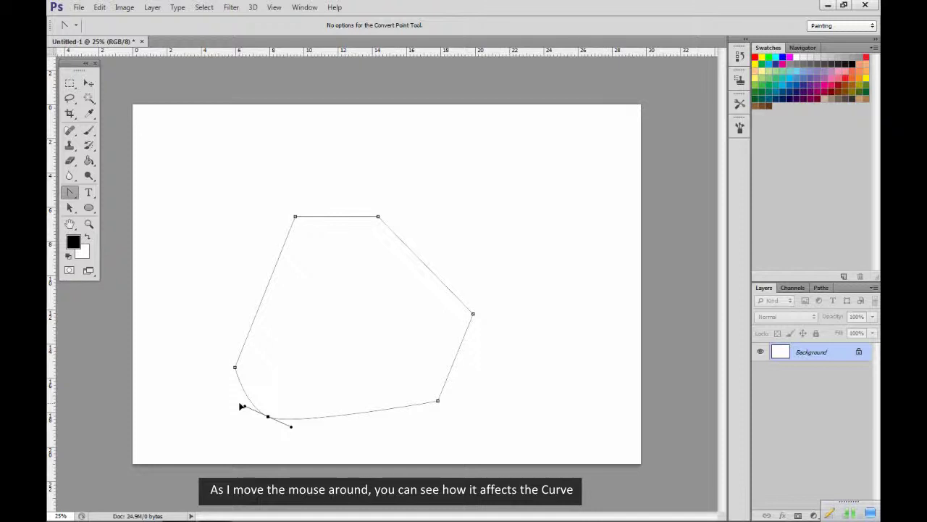
drag(242, 406, 239, 403)
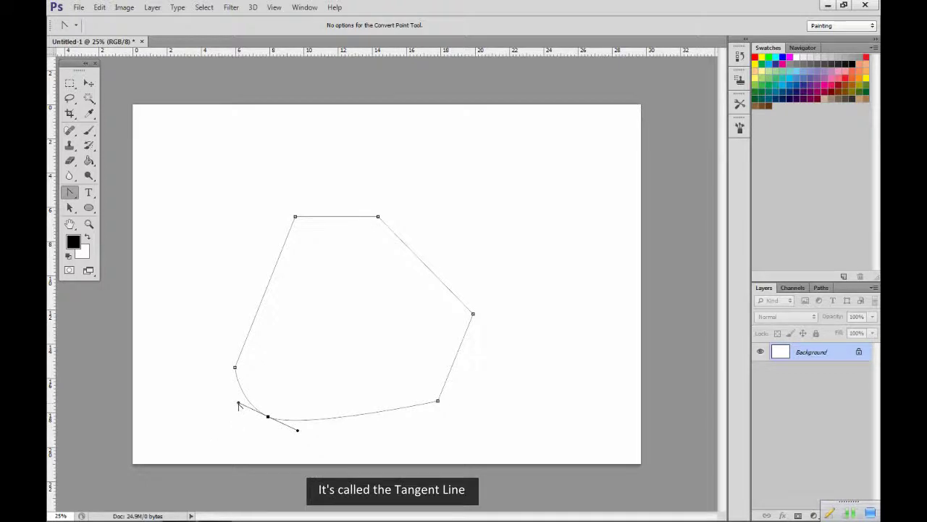
mouse_move(238, 403)
mouse_down()
mouse_move(214, 411)
mouse_move(217, 392)
mouse_move(240, 384)
mouse_move(234, 397)
mouse_up()
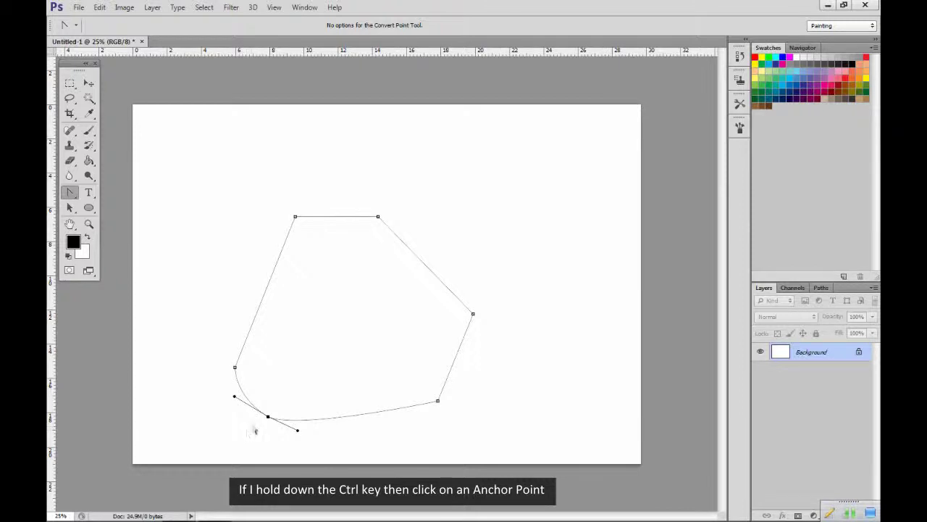
Step: Move the bottom anchor up toward the middle and angle its handles independently
drag(268, 417, 341, 338)
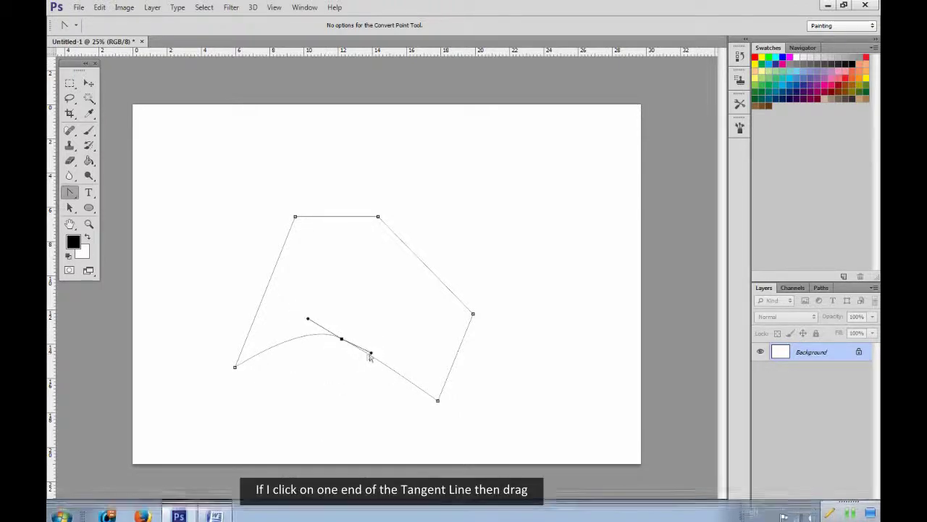
drag(371, 352, 386, 327)
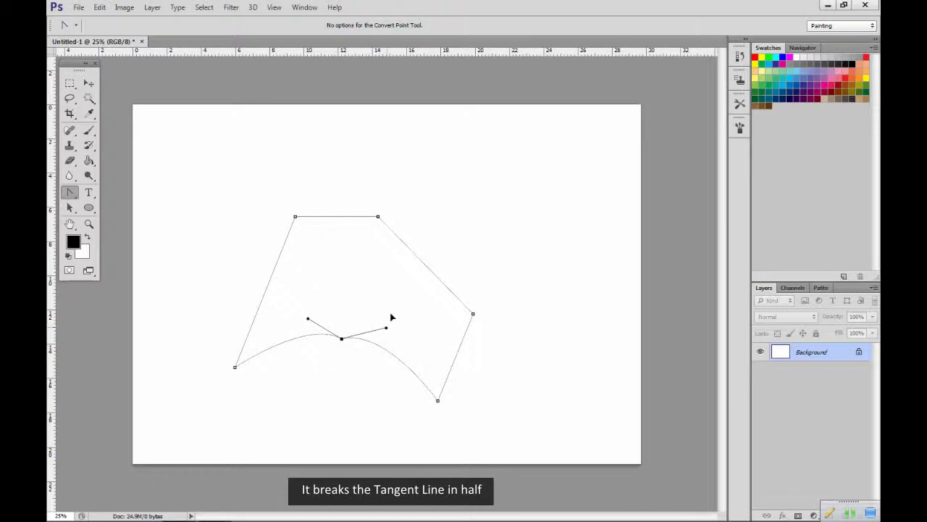
drag(386, 328, 296, 275)
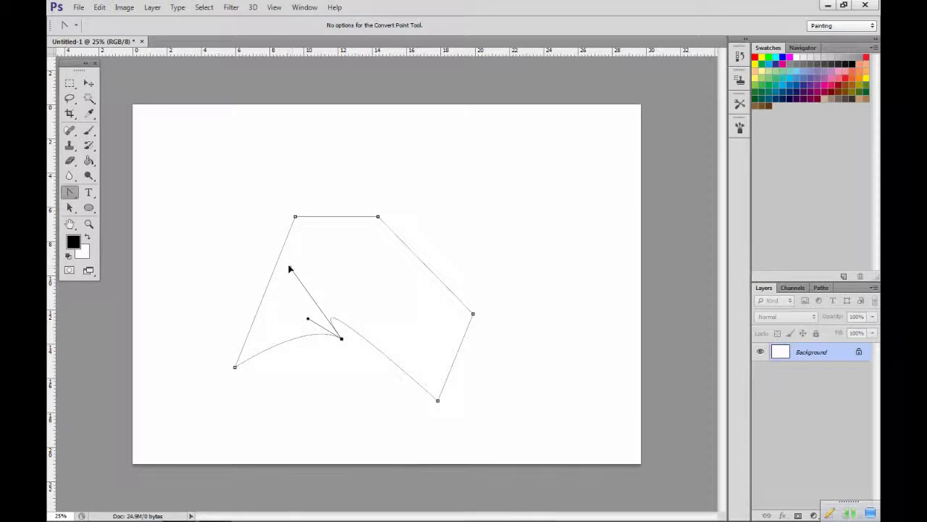
Step: Fine-tune the curved lower segment, then drag the top edge down and the right edge up-left
drag(289, 269, 287, 267)
drag(297, 343, 305, 385)
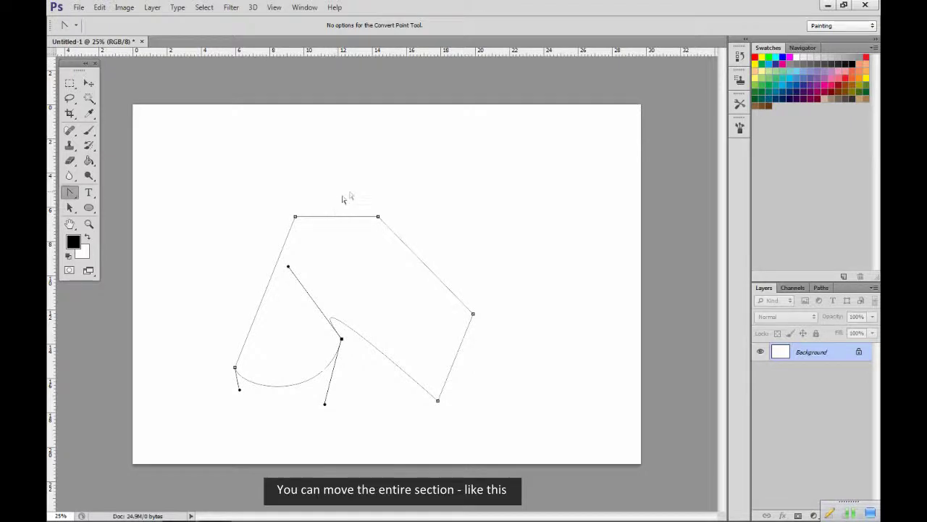
mouse_move(335, 219)
mouse_down()
mouse_move(334, 250)
mouse_move(334, 234)
mouse_move(297, 222)
mouse_move(261, 231)
mouse_move(313, 210)
mouse_move(327, 231)
mouse_up()
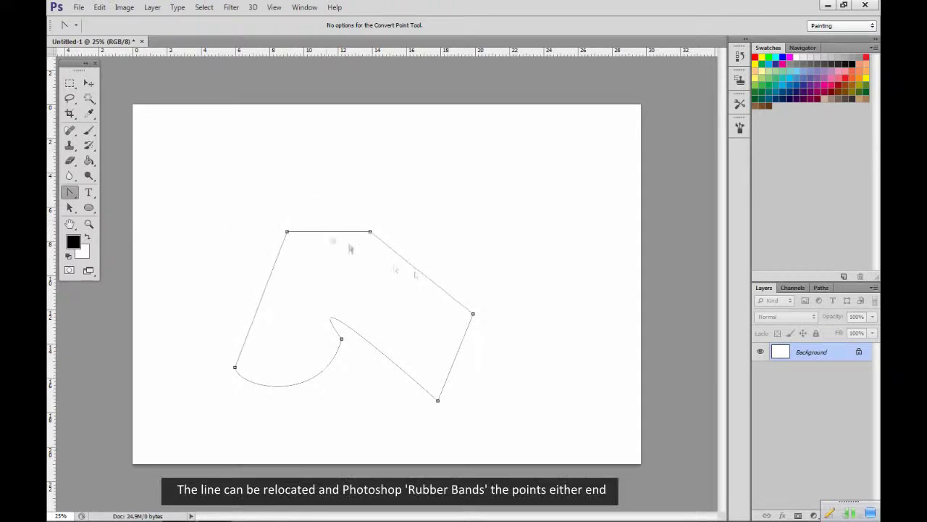
mouse_move(421, 275)
mouse_down()
mouse_move(444, 251)
mouse_move(425, 242)
mouse_move(420, 268)
mouse_up()
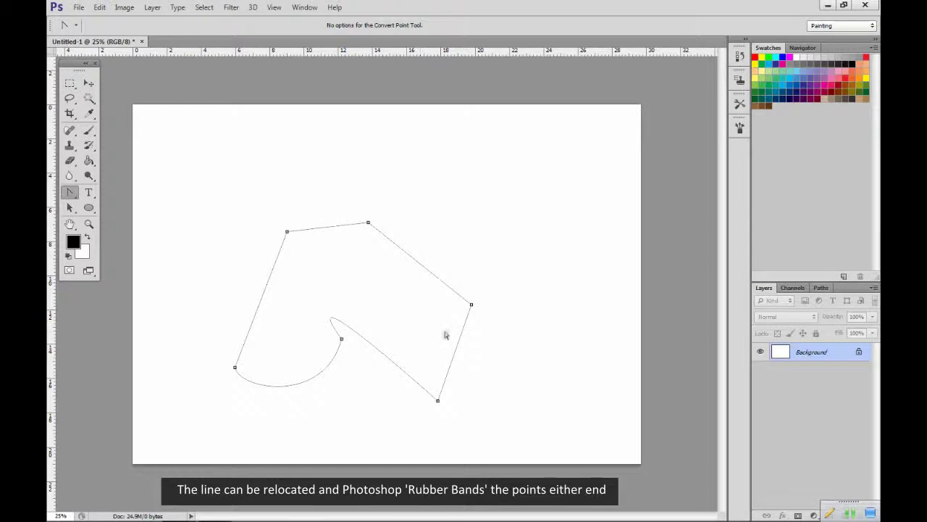
drag(454, 350, 418, 311)
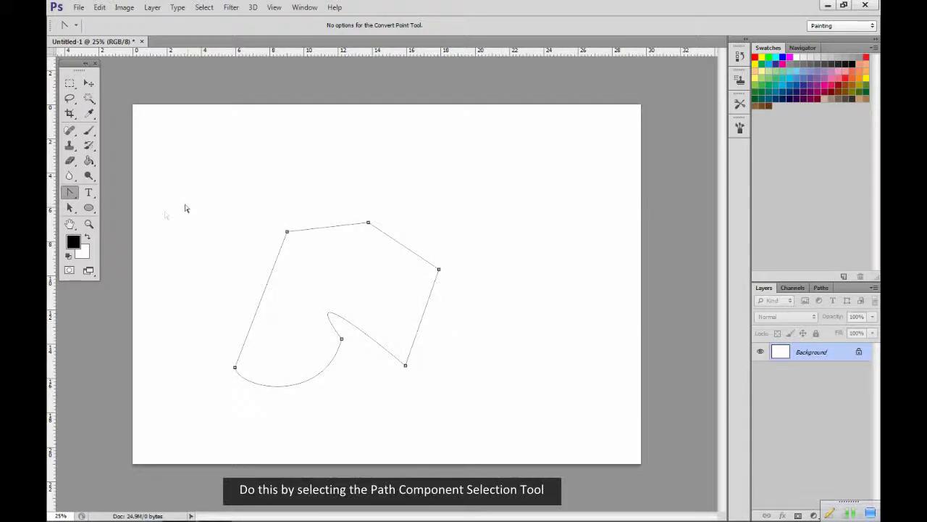
Step: Drag the whole path up and right with Path Selection, then choose Delete Path
click(70, 208)
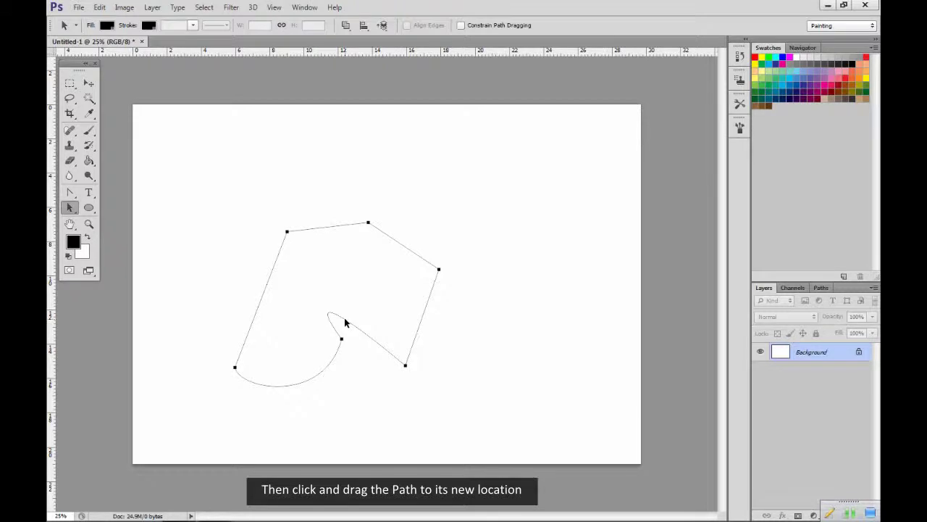
drag(345, 322, 382, 296)
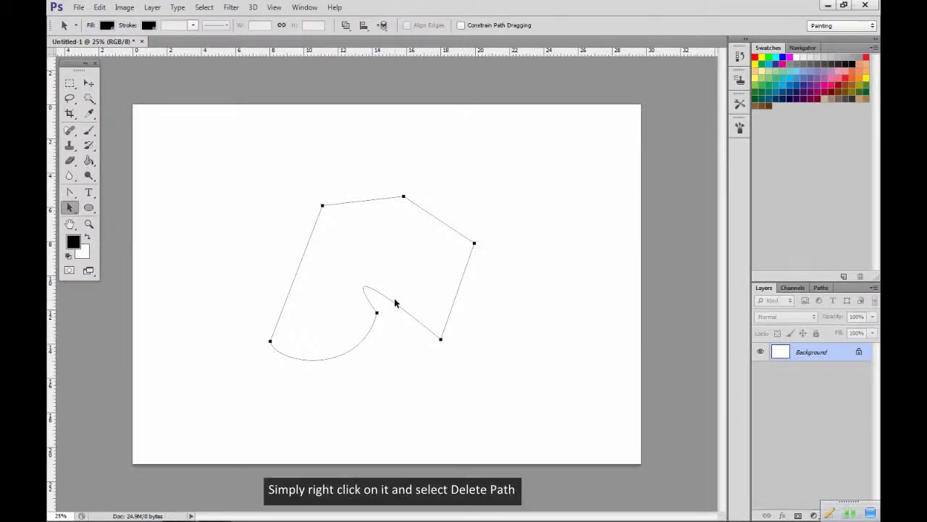
right_click(396, 306)
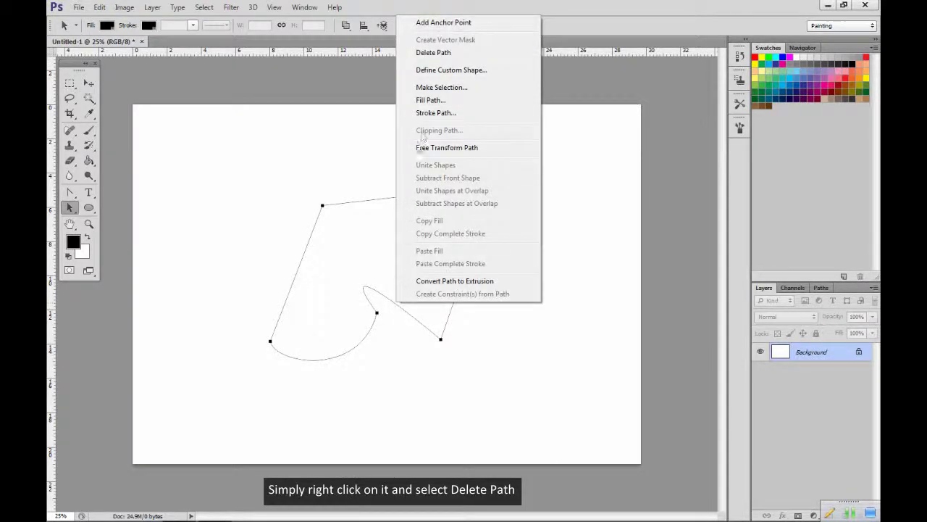
click(433, 53)
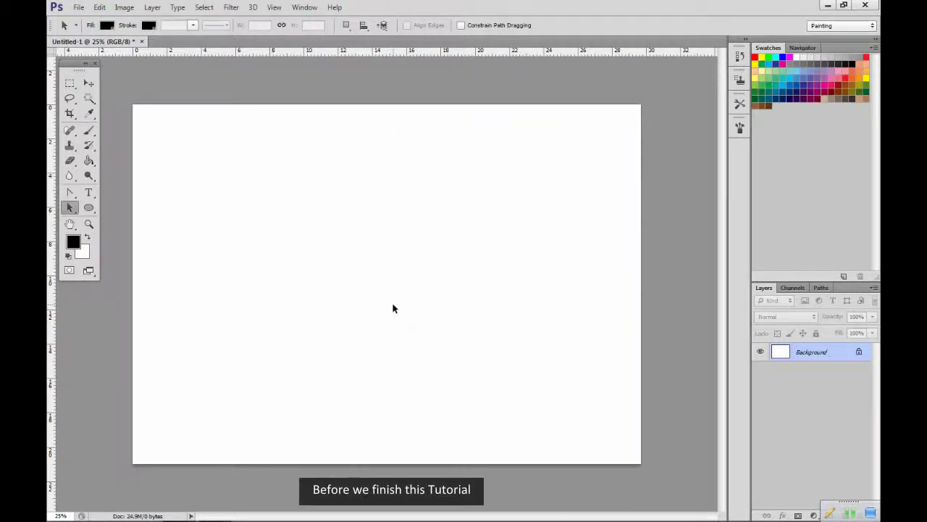
Step: Draw a Pen path from a lower-left start point with smooth anchors at top, right and bottom
click(71, 200)
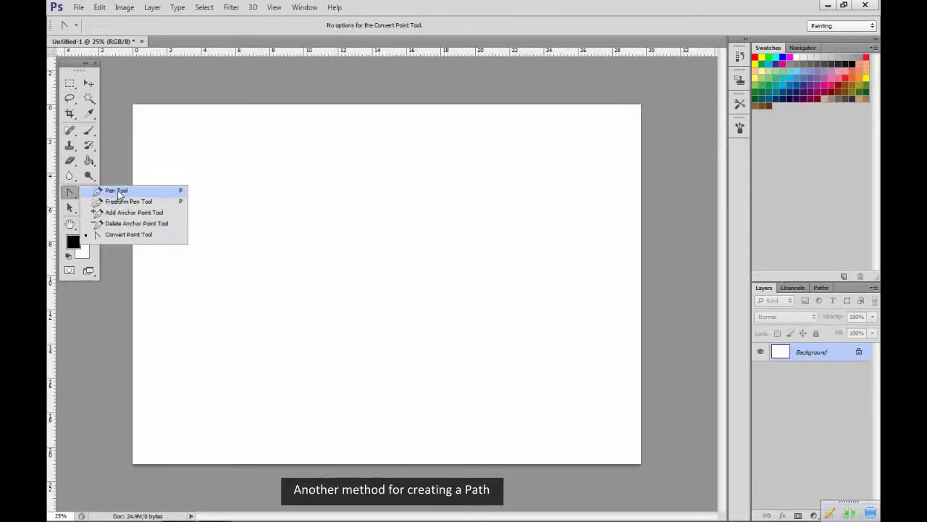
click(116, 190)
click(244, 354)
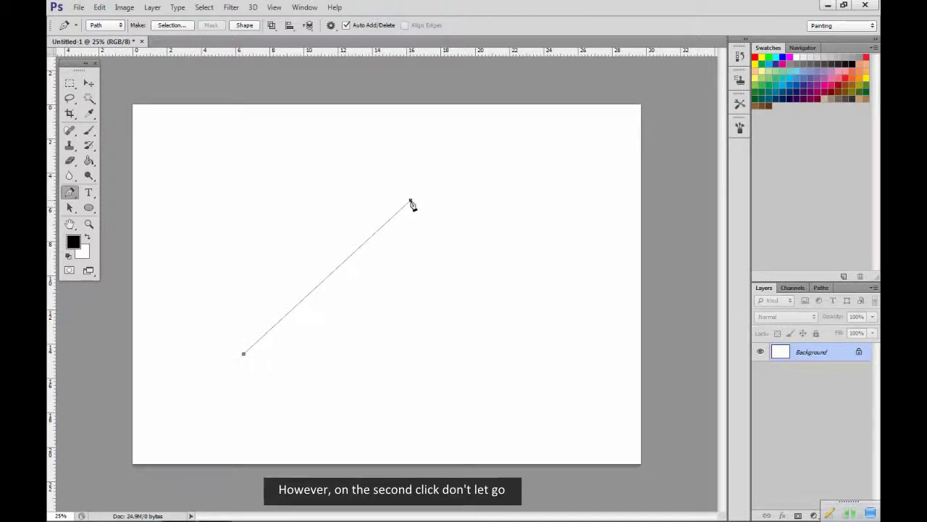
drag(411, 200, 471, 197)
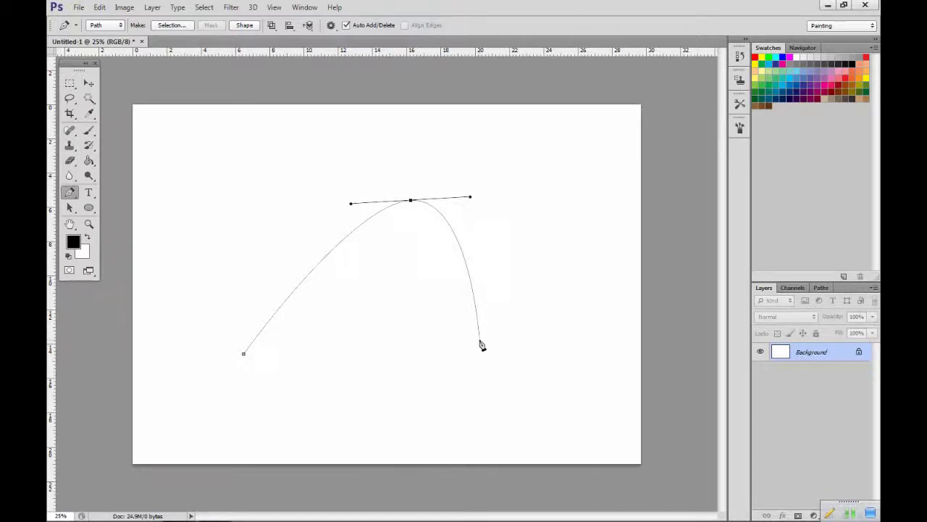
drag(480, 341, 448, 353)
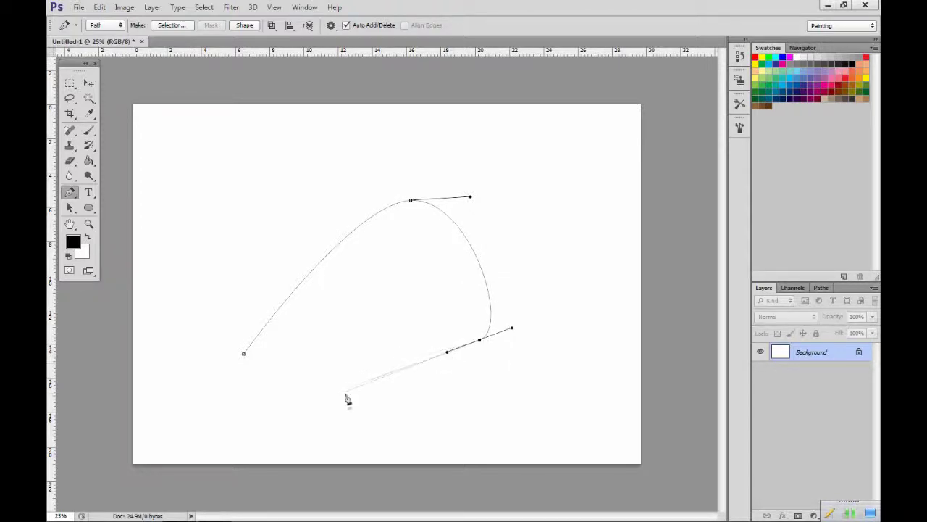
drag(347, 402, 309, 400)
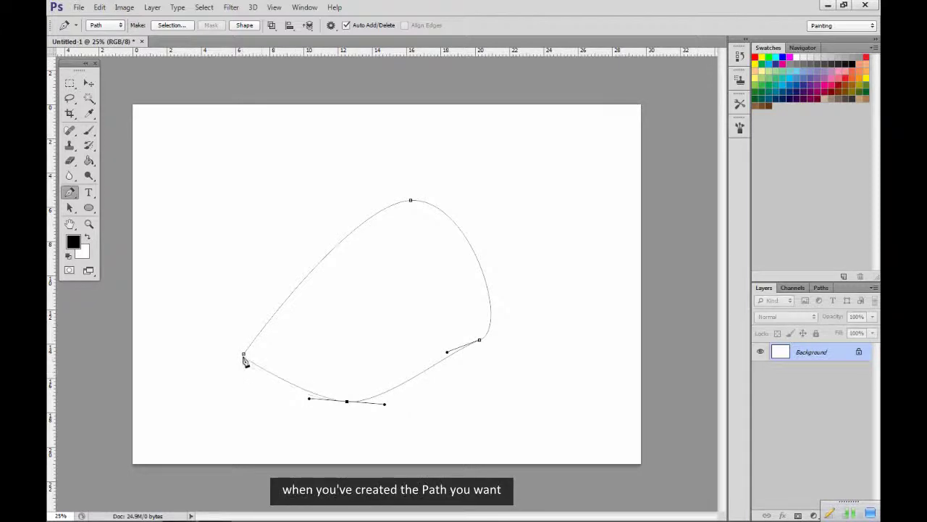
Step: Close the curved path at its start anchor and stroke it with the Brush tool
click(244, 356)
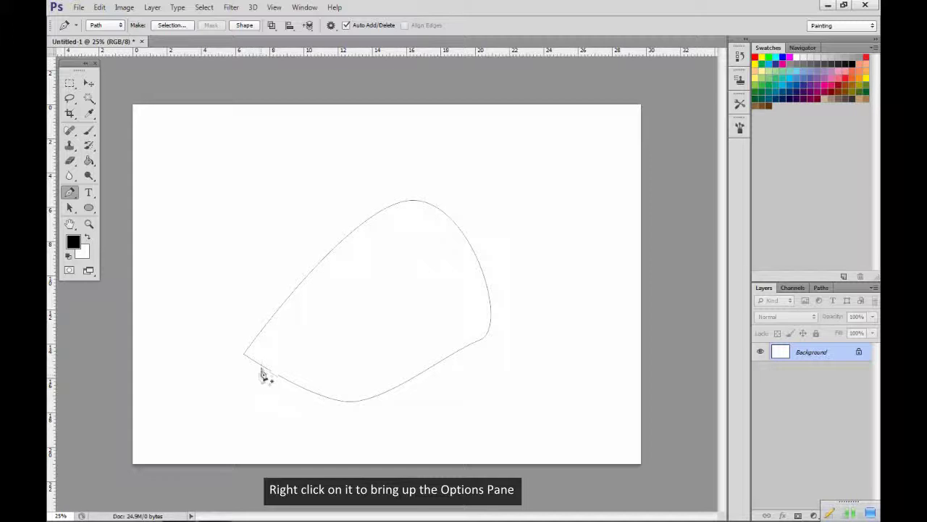
right_click(264, 371)
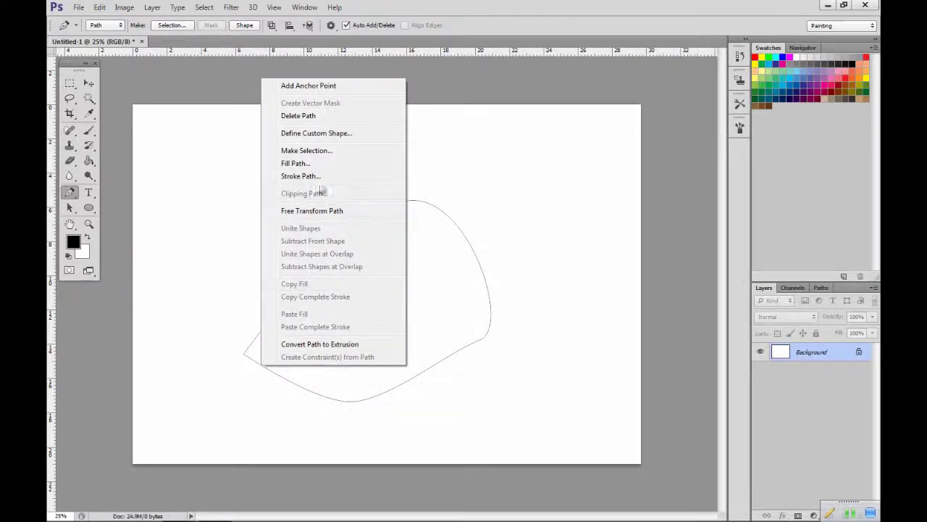
click(306, 177)
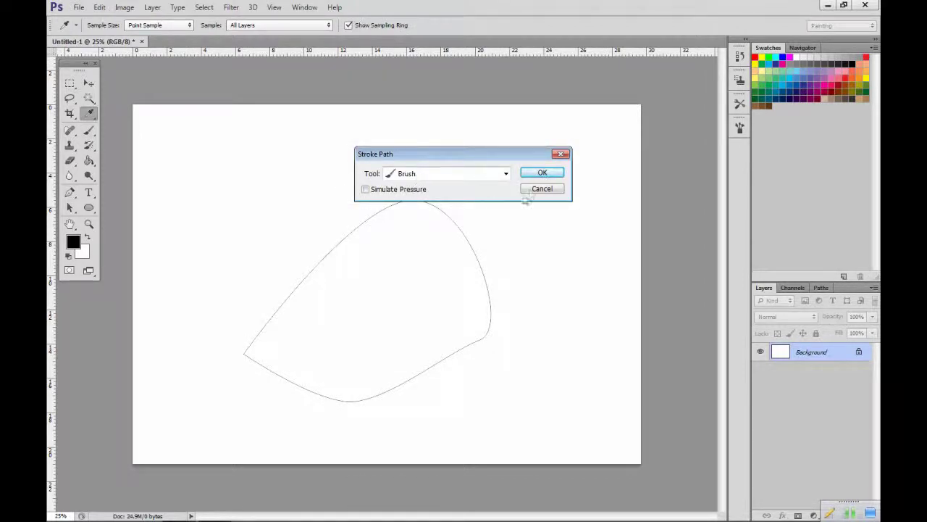
click(539, 174)
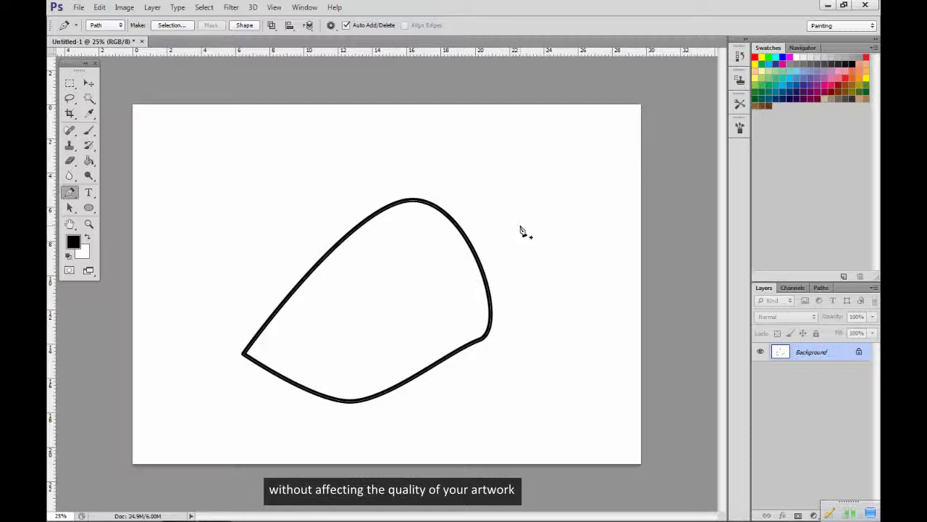
Step: Revert to the Close Path history state and fill the path with the black foreground colour
click(740, 57)
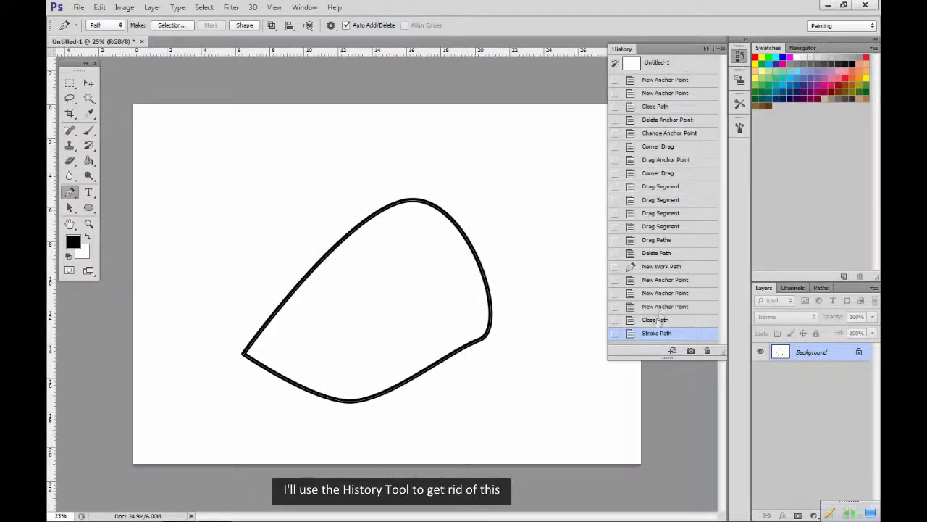
click(656, 319)
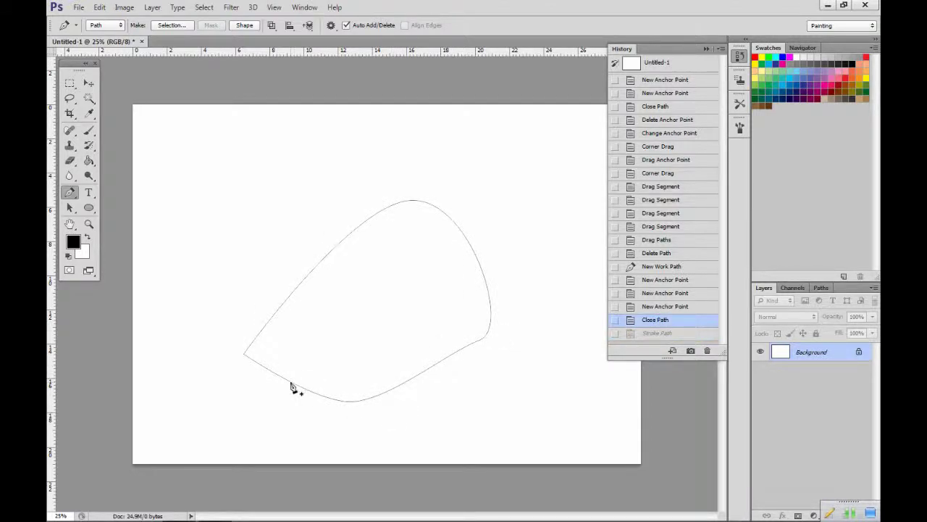
right_click(292, 387)
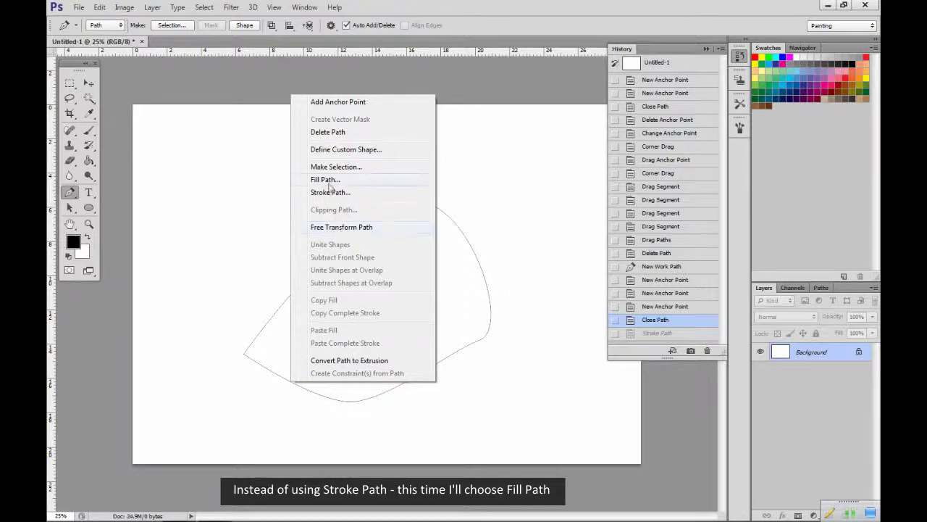
click(327, 179)
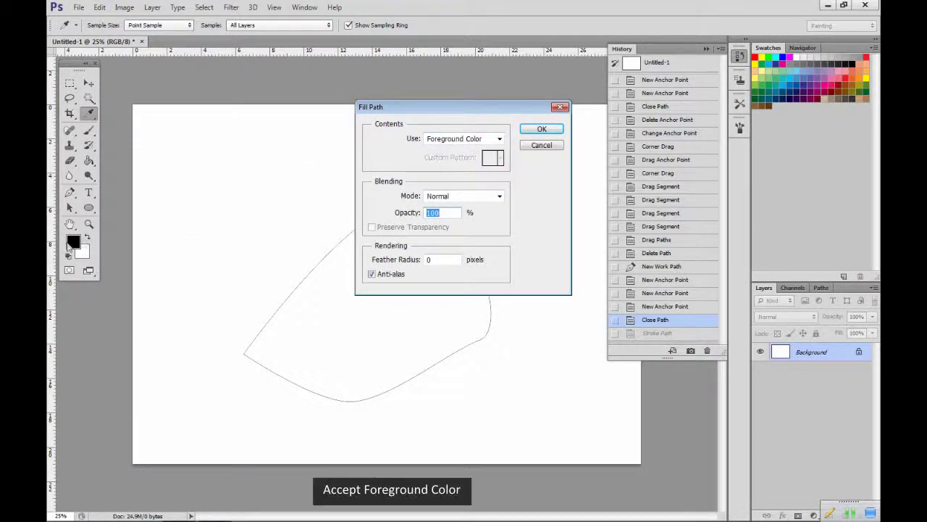
click(542, 128)
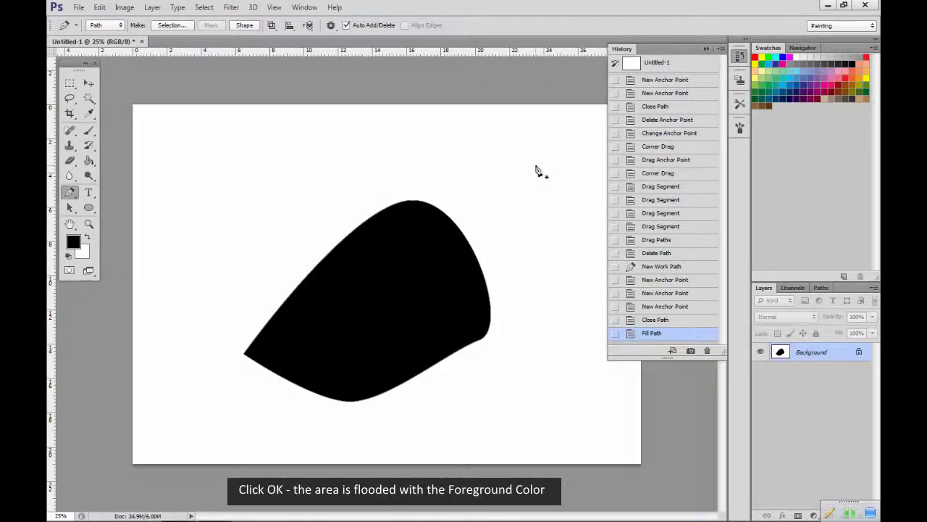